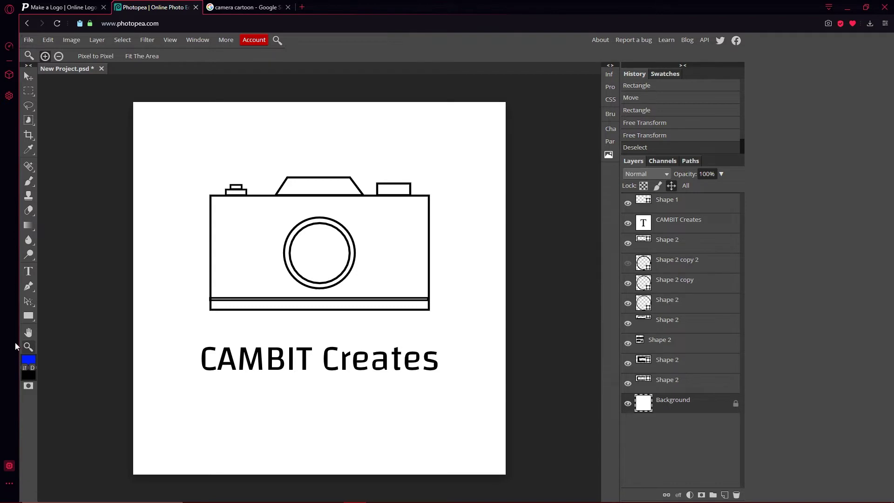
Step: Create a new 800×800 px white document named Logo
{"action": "left_click", "coordinate": [28, 40]}
{"action": "left_click", "coordinate": [39, 54]}
{"action": "key", "text": "Tab"}
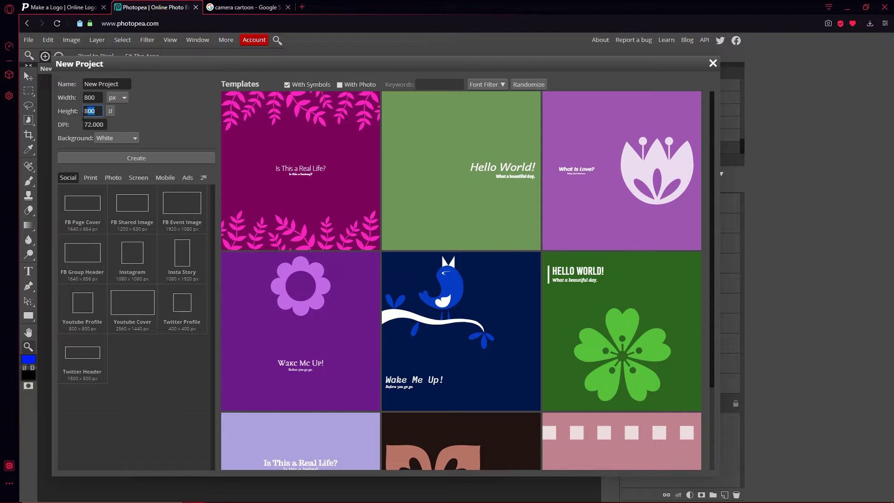
{"action": "key", "text": "shift+Tab"}
{"action": "key", "text": "shift+Tab"}
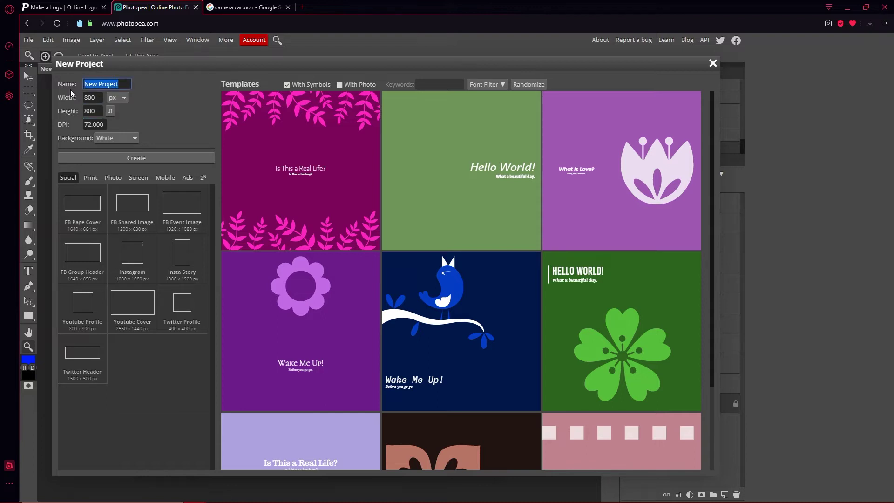
{"action": "type", "text": "Logo"}
{"action": "left_click", "coordinate": [132, 159]}
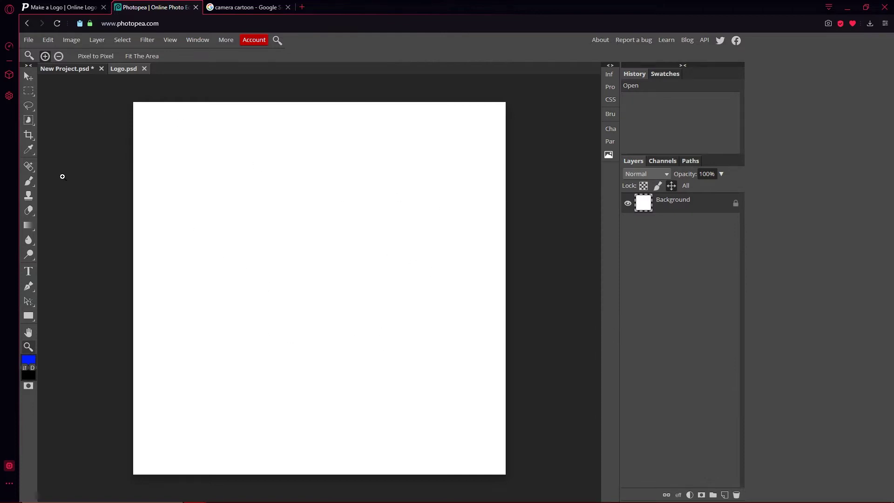
Step: Type 'CAMBIT Photography' in black and drag it toward the lower centre of the canvas
{"action": "left_click", "coordinate": [29, 273]}
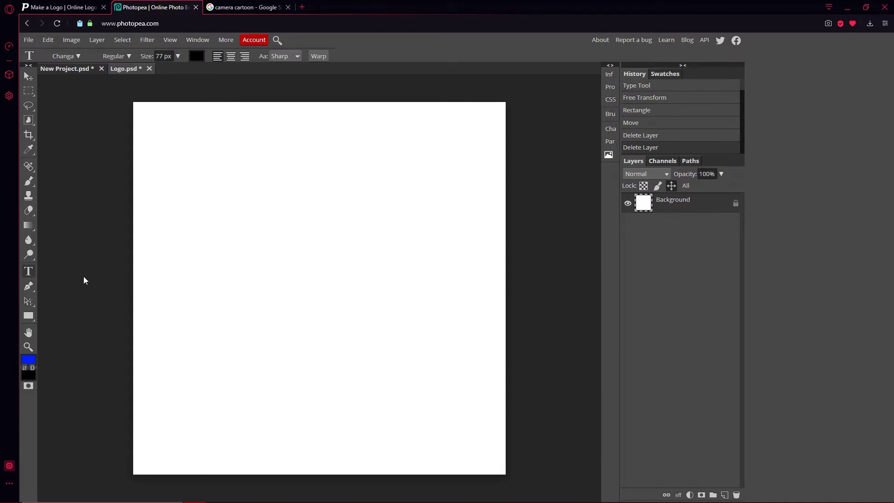
{"action": "left_click", "coordinate": [205, 355]}
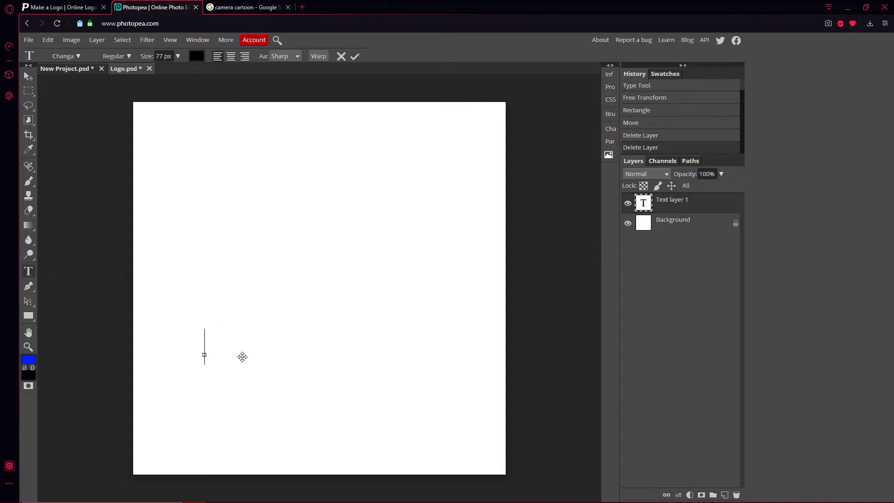
{"action": "type", "text": "CAMBIT Photograph"}
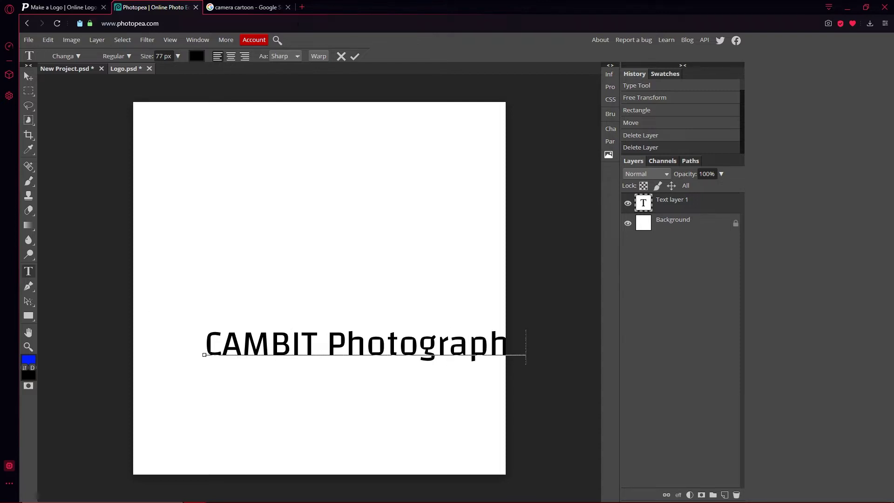
{"action": "left_click", "coordinate": [355, 56]}
{"action": "left_click", "coordinate": [28, 77]}
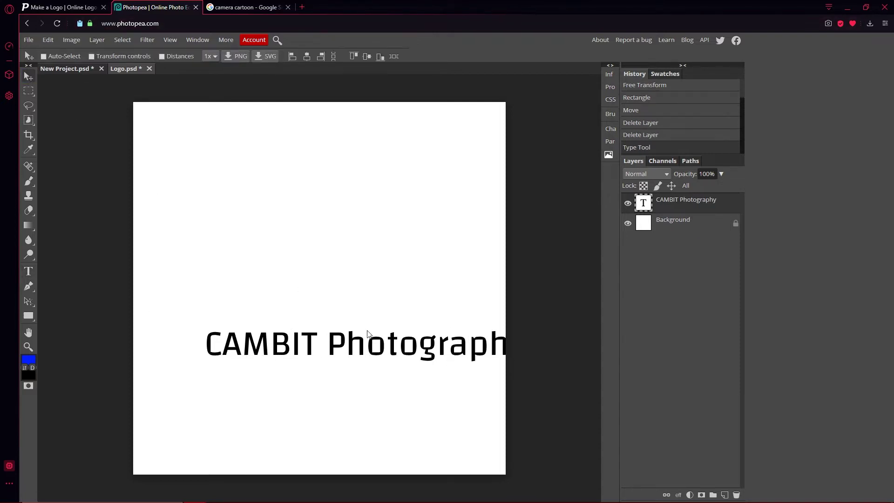
{"action": "left_click_drag", "start_coordinate": [367, 347], "coordinate": [323, 377]}
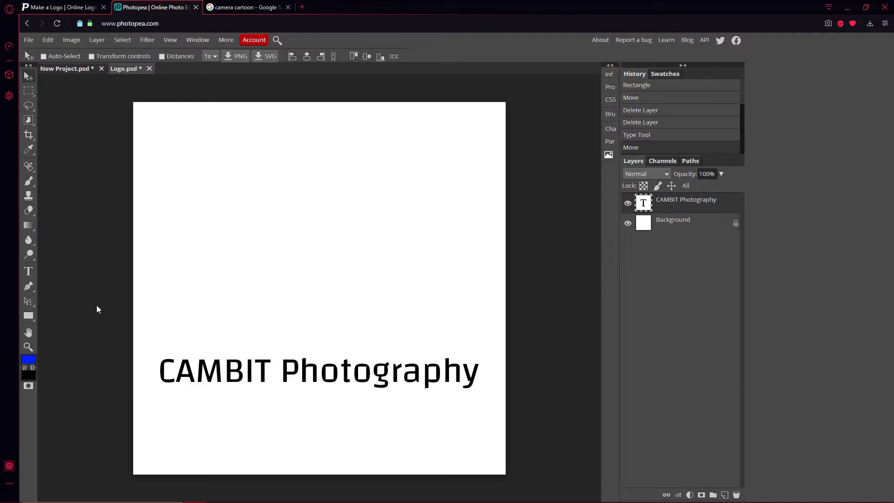
Step: Draw an unfilled rectangle with a 3.6 pt black outline above the text
{"action": "left_click", "coordinate": [28, 316]}
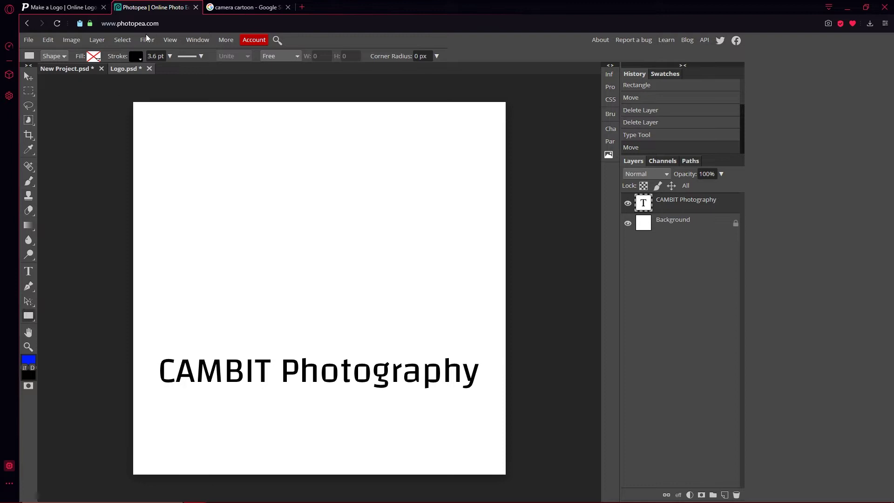
{"action": "left_click", "coordinate": [95, 58]}
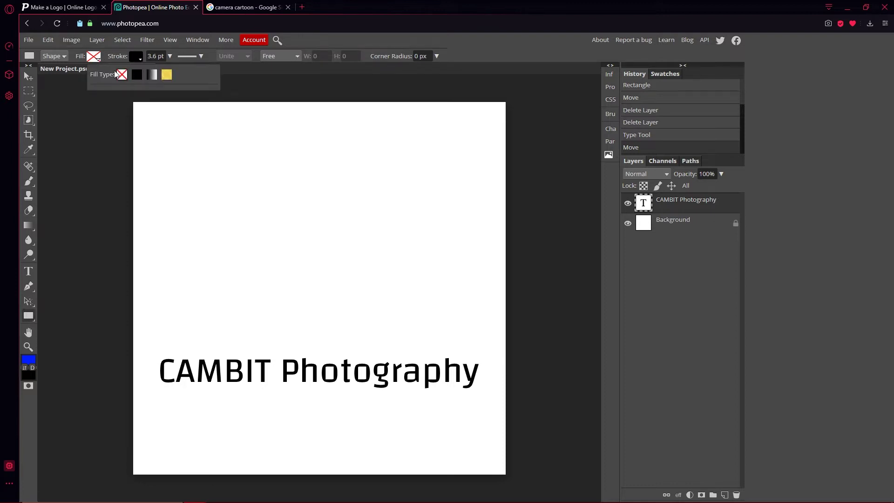
{"action": "left_click", "coordinate": [135, 59]}
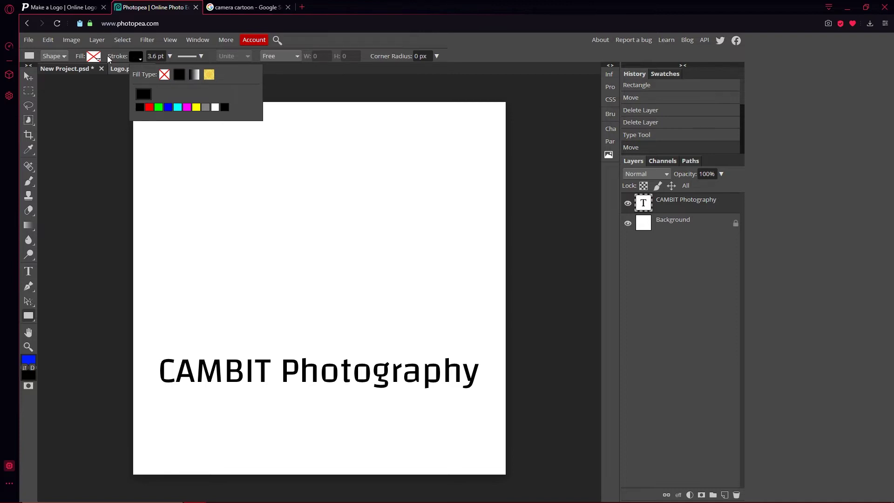
{"action": "left_click", "coordinate": [171, 57]}
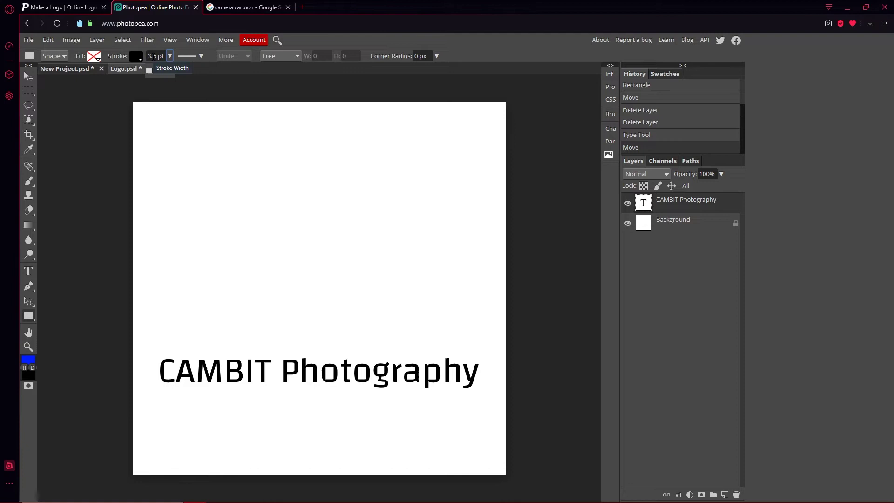
{"action": "left_click_drag", "start_coordinate": [168, 57], "coordinate": [171, 58]}
{"action": "left_click", "coordinate": [171, 56]}
{"action": "left_click_drag", "start_coordinate": [175, 223], "coordinate": [417, 346]}
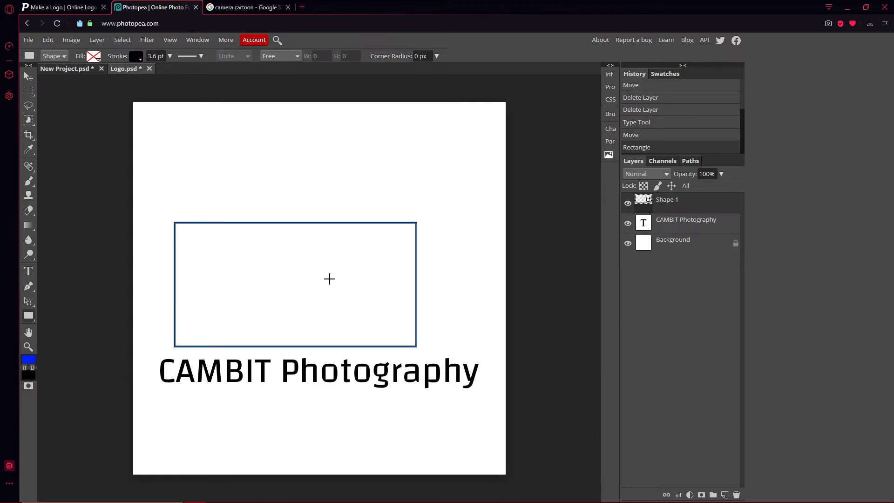
Step: Move the Shape 1 rectangle higher above the text and keep its layer selected
{"action": "left_click", "coordinate": [28, 78]}
{"action": "left_click_drag", "start_coordinate": [261, 226], "coordinate": [280, 211]}
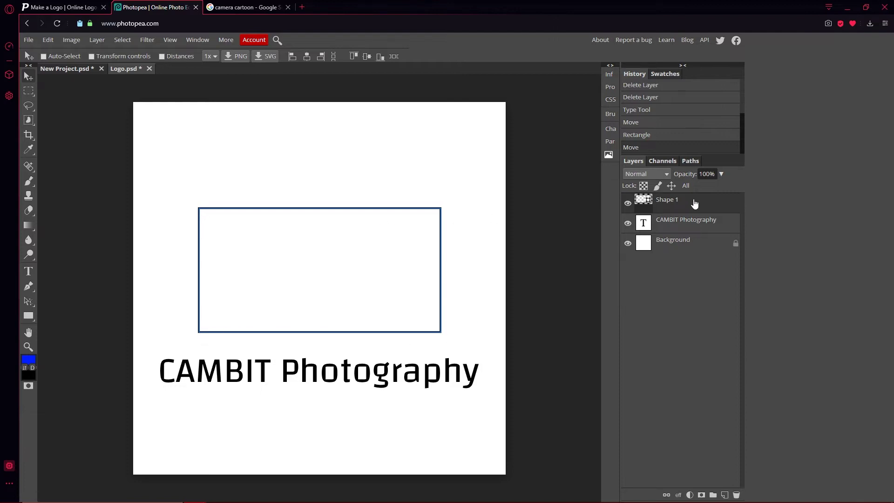
{"action": "left_click", "coordinate": [690, 249]}
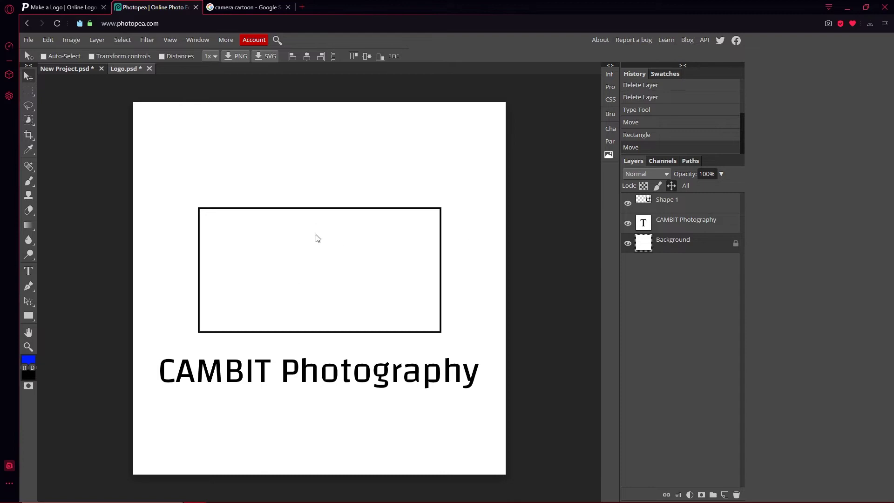
{"action": "left_click", "coordinate": [702, 206]}
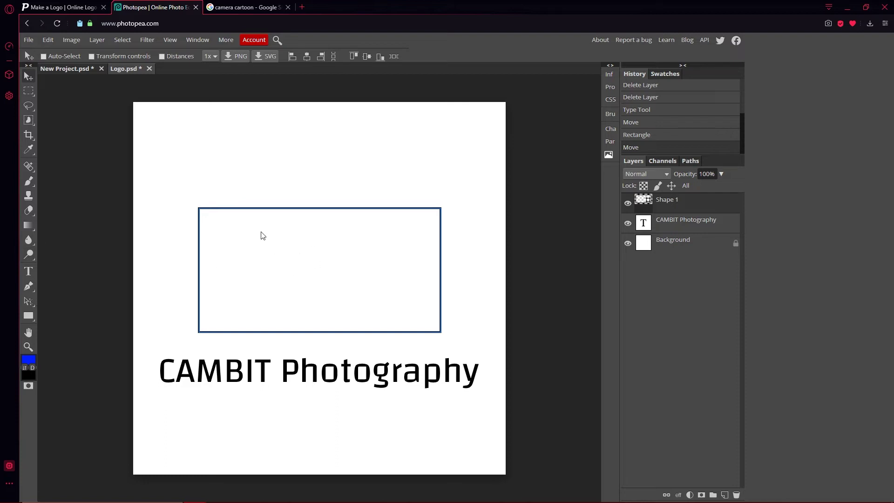
Step: Draw a large circle inside the rectangle and centre it horizontally
{"action": "right_click", "coordinate": [29, 315]}
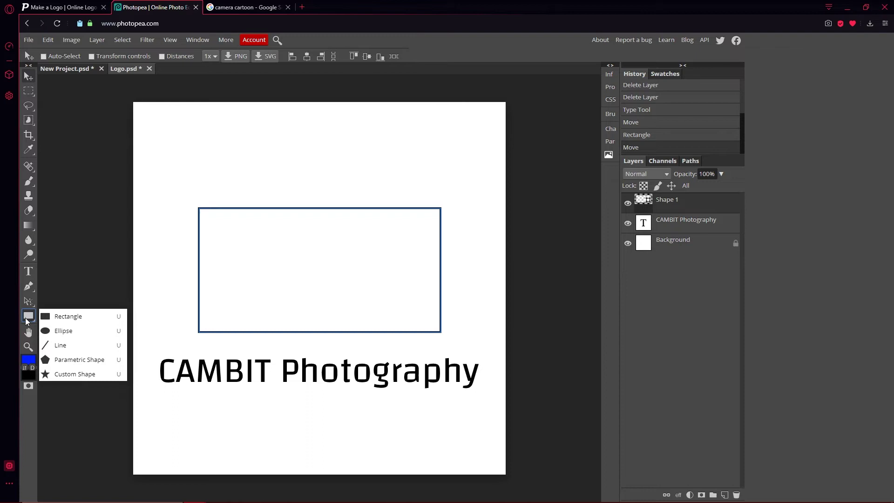
{"action": "left_click", "coordinate": [63, 331]}
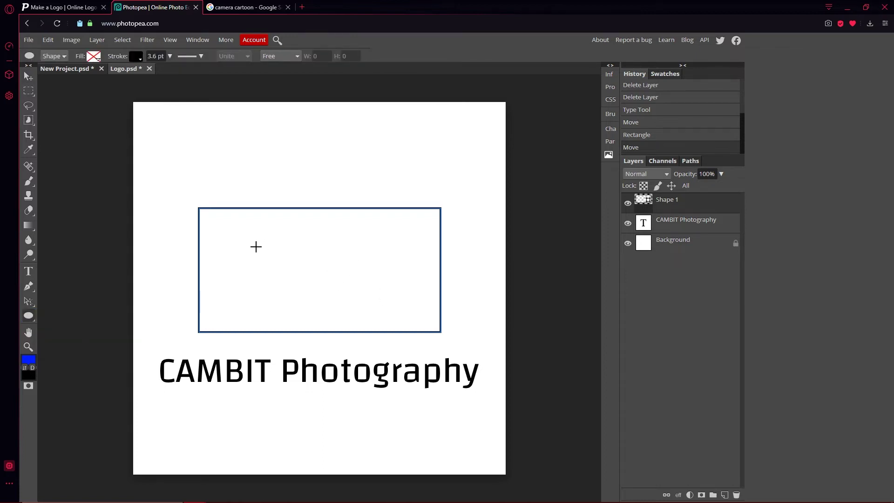
{"action": "left_click_drag", "start_coordinate": [254, 234], "coordinate": [428, 320]}
{"action": "left_click", "coordinate": [33, 80]}
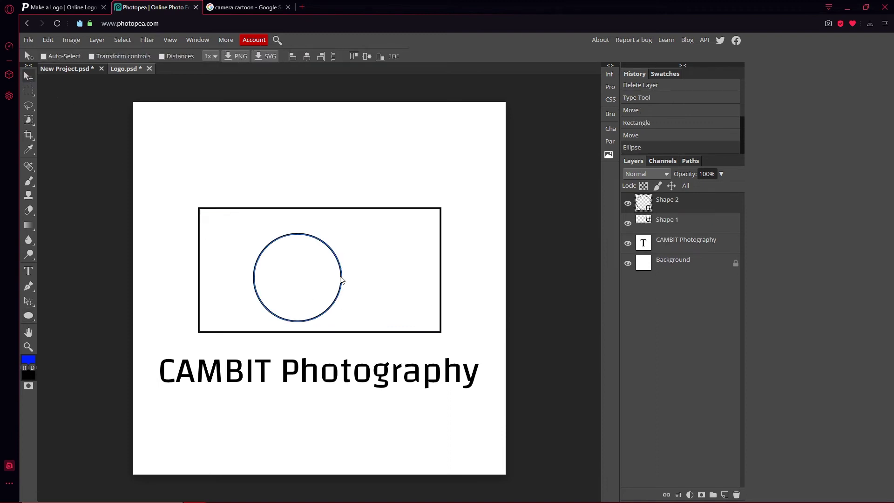
{"action": "left_click_drag", "start_coordinate": [341, 280], "coordinate": [365, 275]}
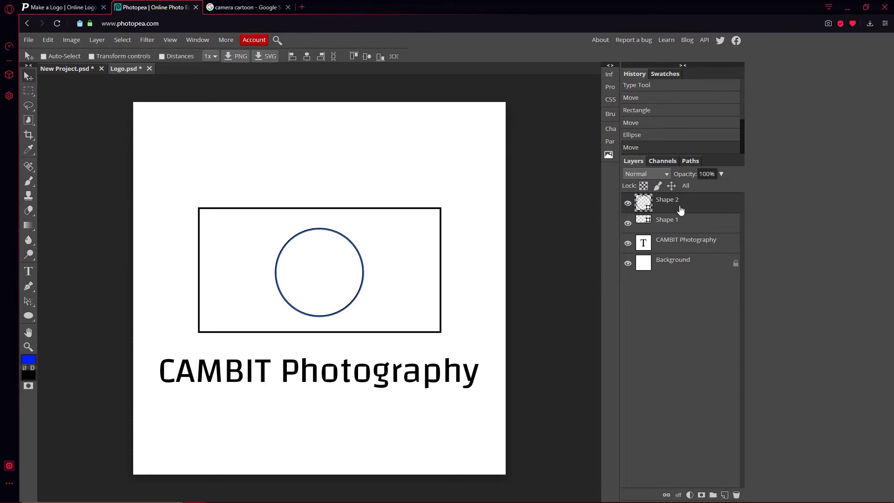
Step: Draw a smaller circle centred inside the large one as Shape 3
{"action": "left_click", "coordinate": [30, 316]}
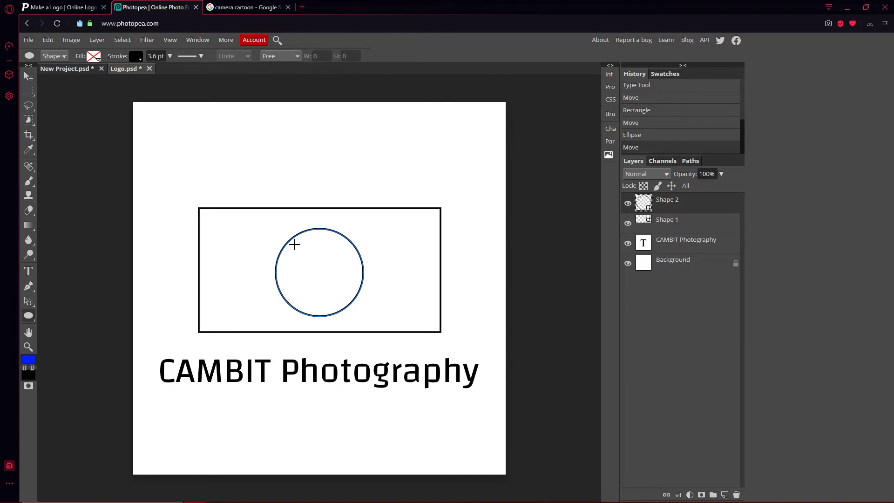
{"action": "left_click_drag", "start_coordinate": [295, 245], "coordinate": [421, 321]}
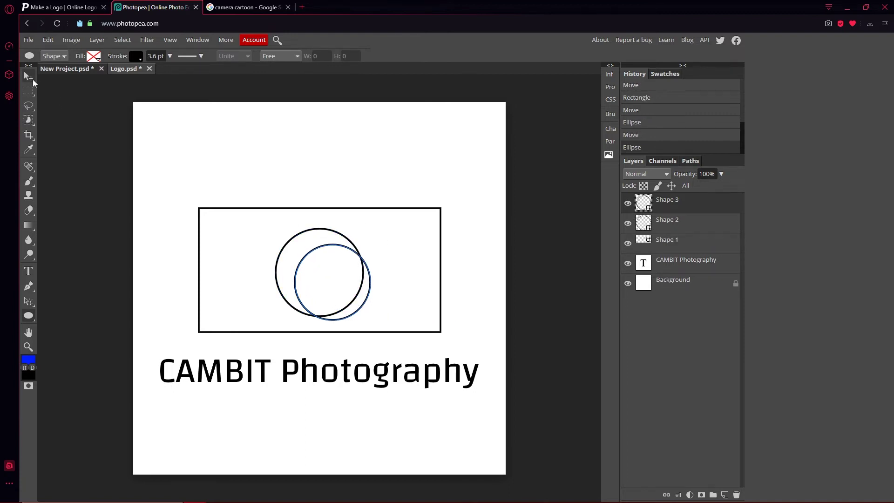
{"action": "left_click", "coordinate": [28, 76]}
{"action": "left_click_drag", "start_coordinate": [329, 247], "coordinate": [317, 238]}
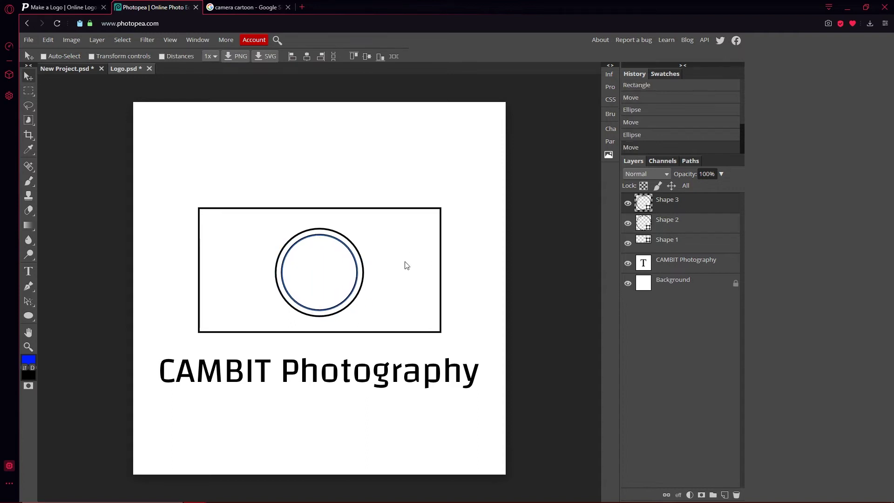
{"action": "left_click", "coordinate": [680, 265]}
{"action": "left_click", "coordinate": [701, 205]}
Step: Draw a small shutter-button rectangle on the body's top edge near its right end
{"action": "right_click", "coordinate": [30, 316]}
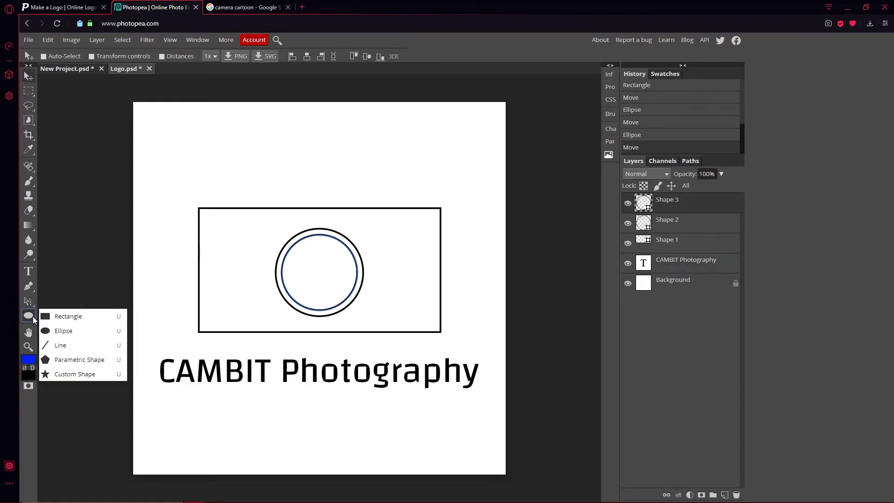
{"action": "left_click", "coordinate": [70, 317]}
{"action": "left_click_drag", "start_coordinate": [398, 195], "coordinate": [427, 208]}
{"action": "left_click", "coordinate": [28, 76]}
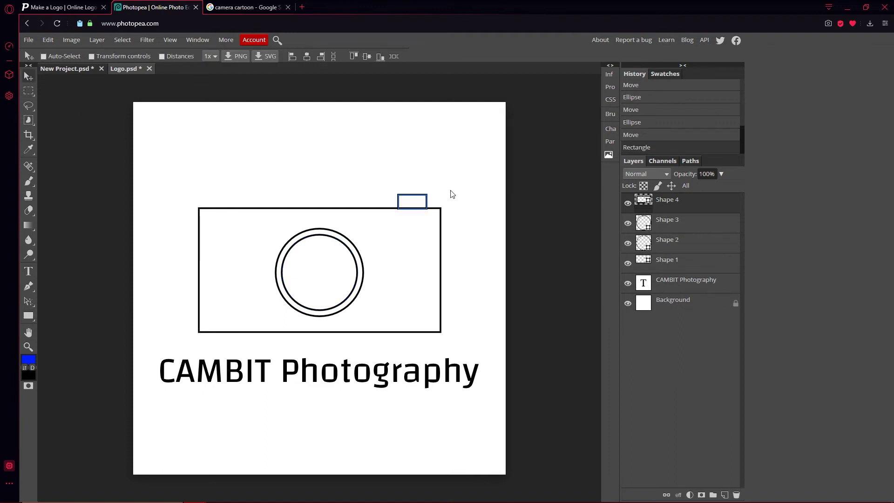
{"action": "key", "text": "ctrl+d"}
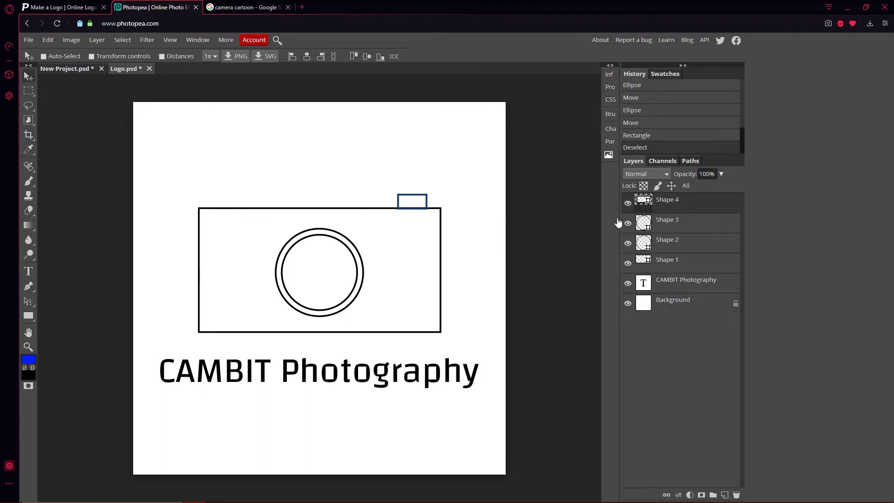
{"action": "left_click_drag", "start_coordinate": [420, 198], "coordinate": [420, 197]}
{"action": "left_click", "coordinate": [661, 244]}
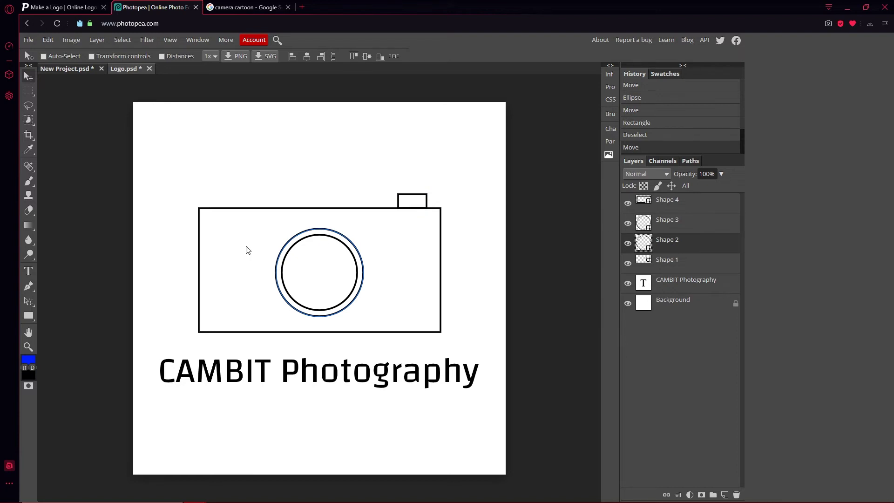
Step: Draw a wide rectangle on the body's top edge above the lens and nudge it right
{"action": "right_click", "coordinate": [39, 310]}
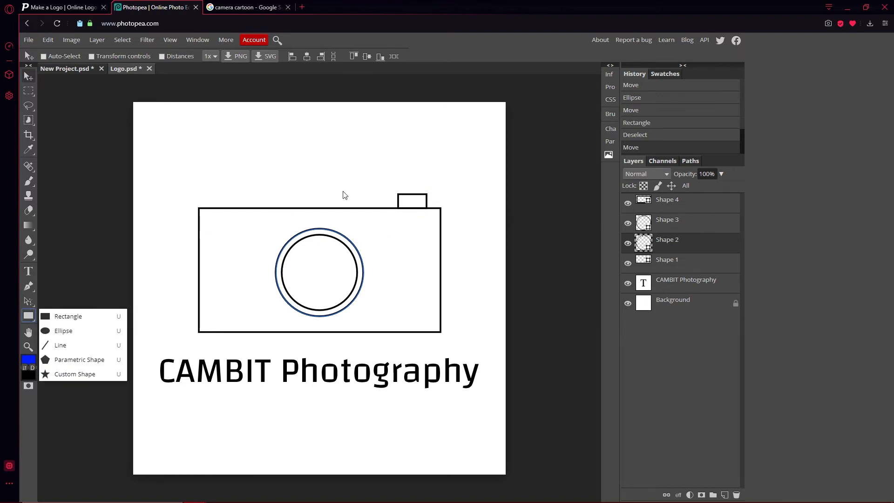
{"action": "left_click", "coordinate": [82, 342]}
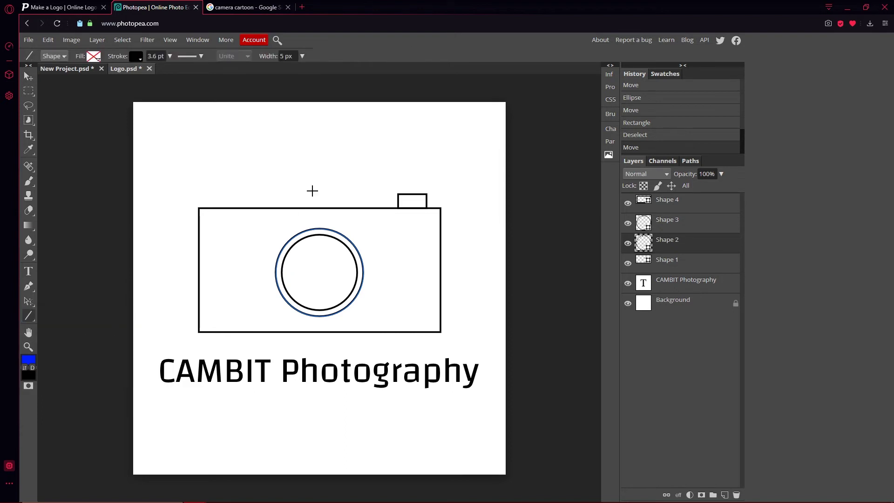
{"action": "right_click", "coordinate": [38, 317]}
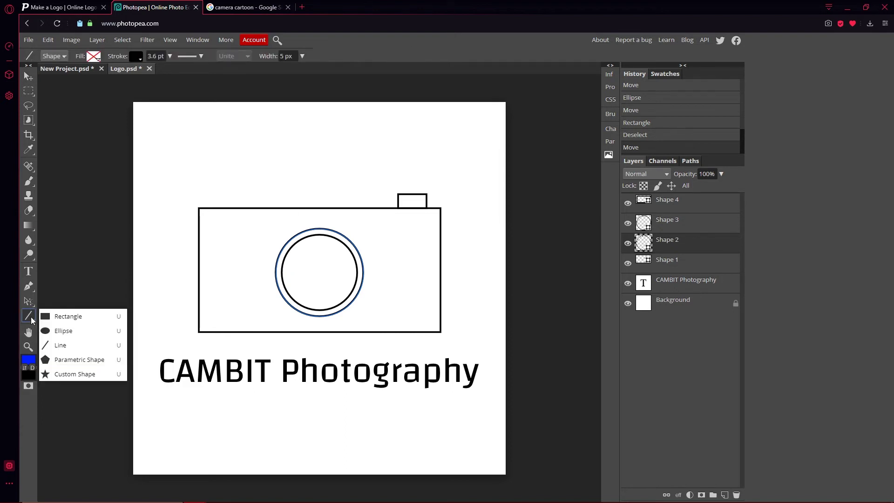
{"action": "left_click", "coordinate": [77, 375]}
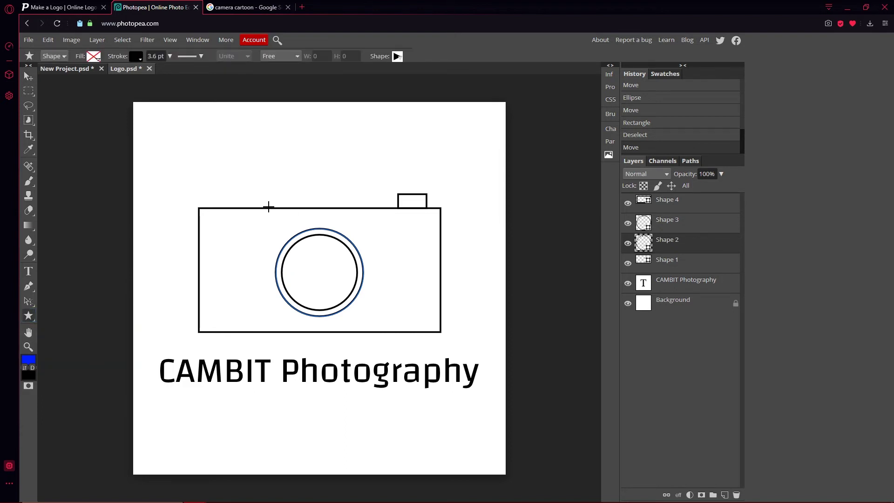
{"action": "right_click", "coordinate": [30, 317]}
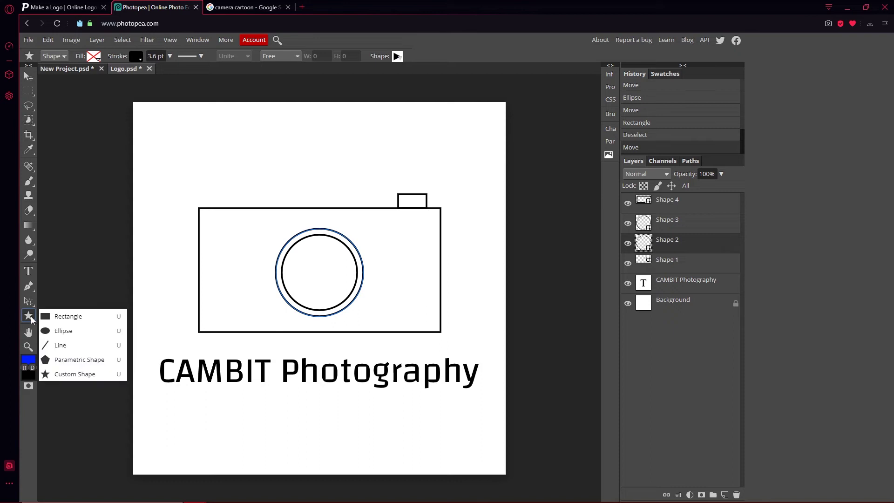
{"action": "left_click", "coordinate": [92, 318]}
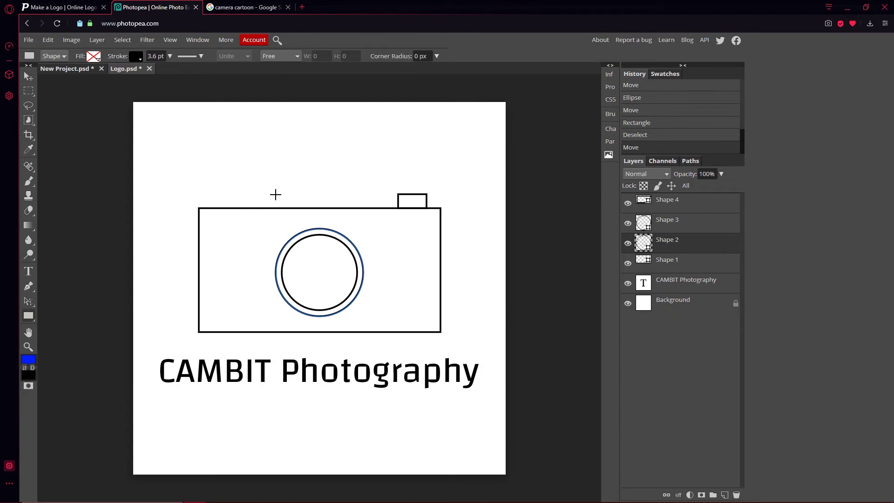
{"action": "left_click_drag", "start_coordinate": [276, 194], "coordinate": [360, 208]}
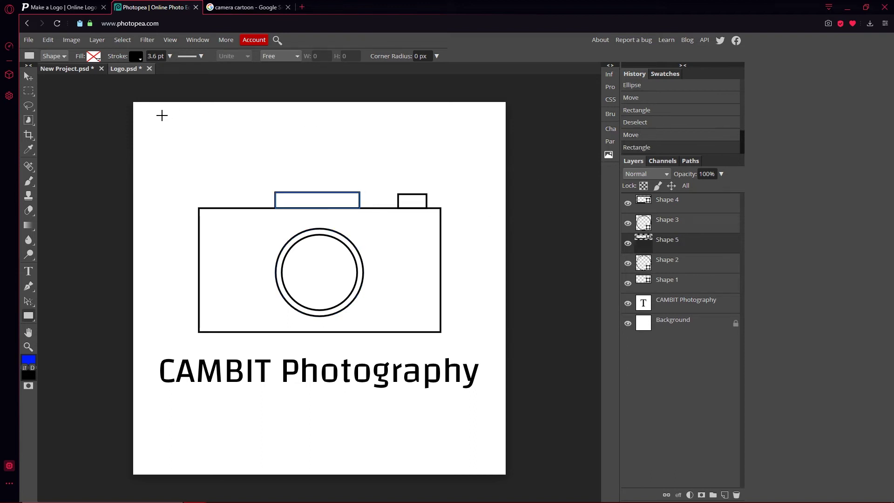
{"action": "left_click", "coordinate": [30, 79]}
{"action": "left_click_drag", "start_coordinate": [334, 196], "coordinate": [338, 196]}
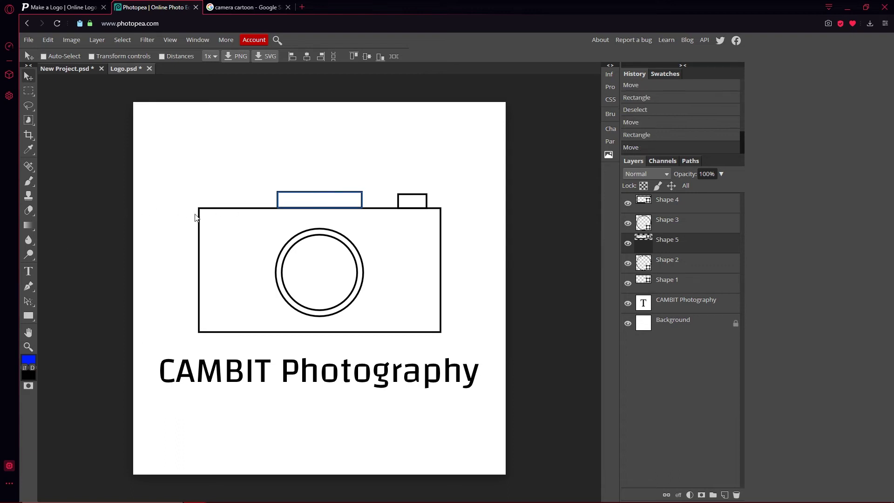
{"action": "left_click", "coordinate": [28, 348]}
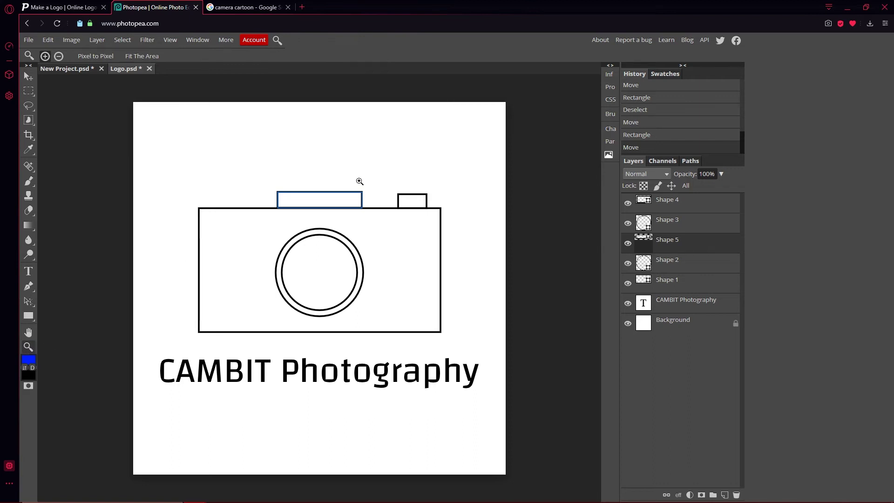
Step: Zoom in on the wide top rectangle and switch to the Direct Selection tool
{"action": "left_click", "coordinate": [297, 205]}
{"action": "left_click", "coordinate": [316, 201], "text": "alt"}
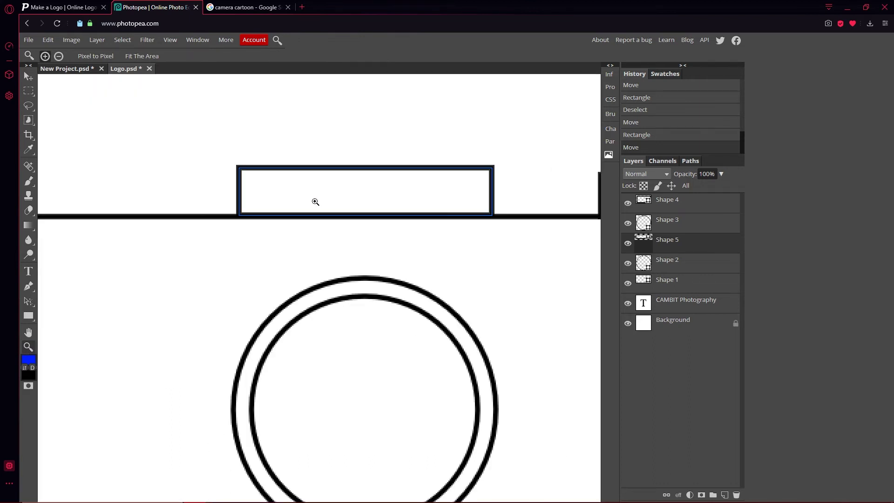
{"action": "left_click", "coordinate": [29, 288]}
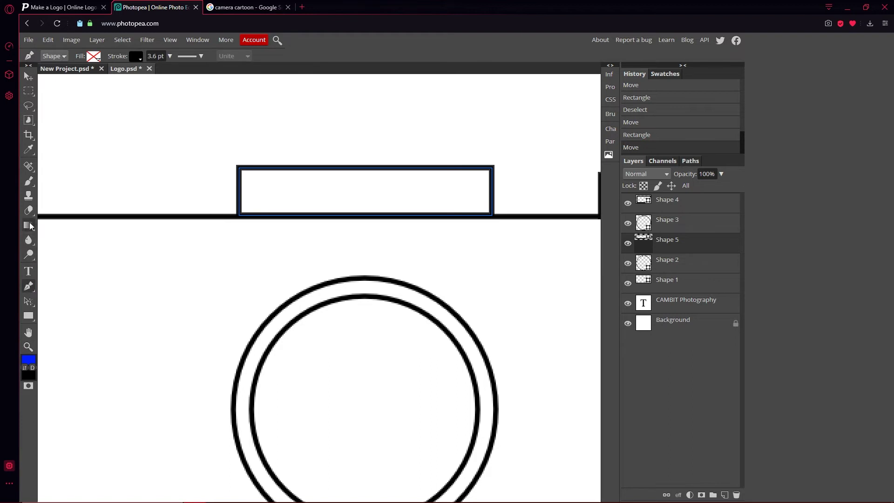
{"action": "left_click", "coordinate": [31, 302]}
{"action": "right_click", "coordinate": [30, 302]}
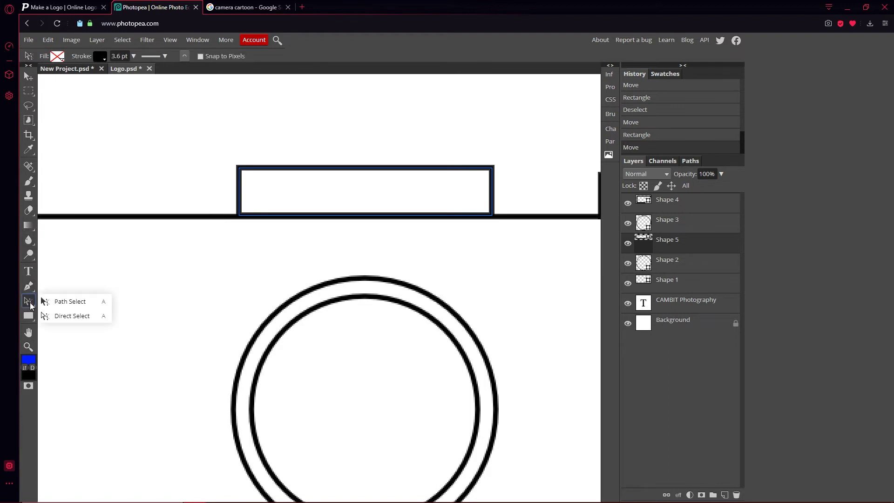
{"action": "left_click", "coordinate": [77, 302]}
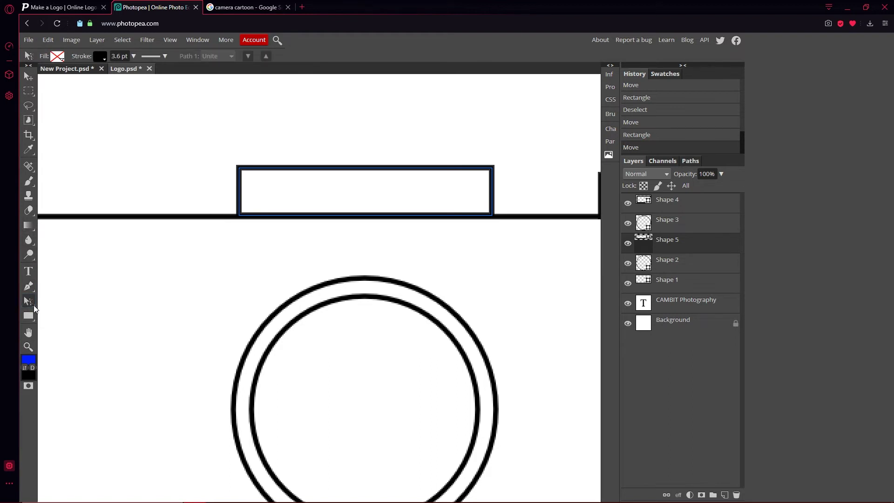
{"action": "right_click", "coordinate": [29, 302]}
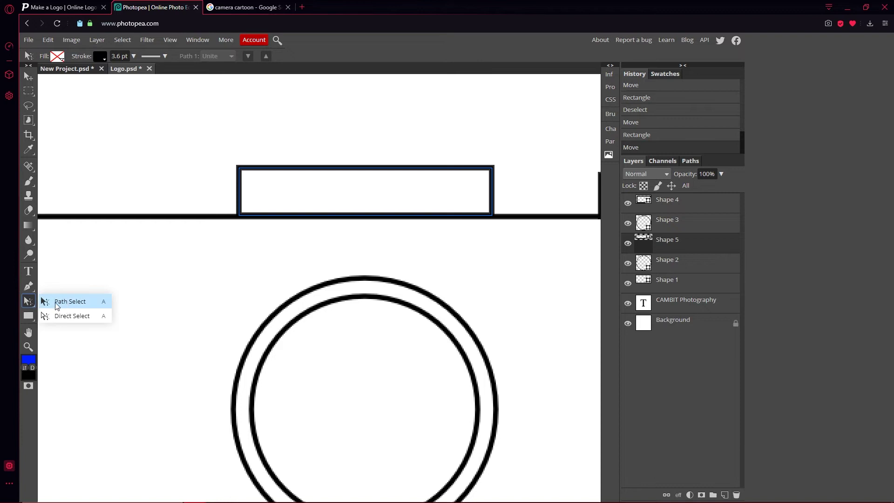
{"action": "left_click", "coordinate": [85, 317]}
Step: Drag the rectangle's top-left and top-right anchors inward to form a trapezoid
{"action": "left_click_drag", "start_coordinate": [239, 167], "coordinate": [235, 137]}
{"action": "key", "text": "ctrl+z"}
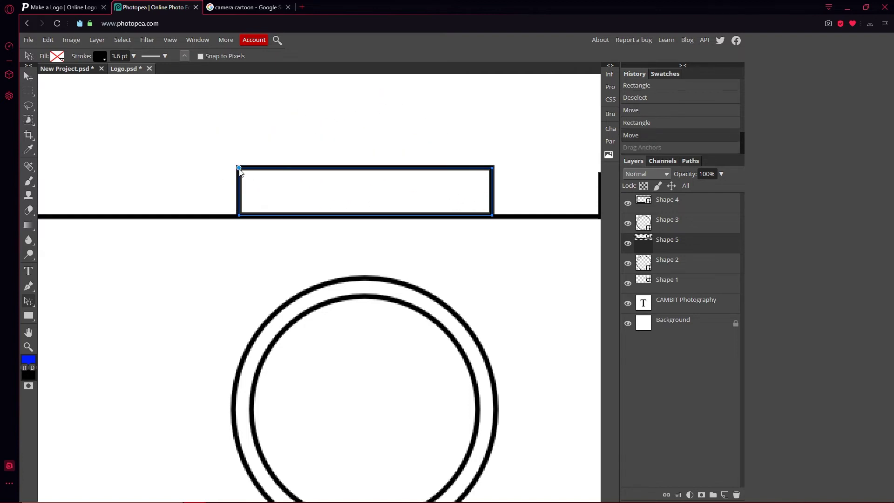
{"action": "left_click_drag", "start_coordinate": [240, 172], "coordinate": [270, 168]}
{"action": "left_click_drag", "start_coordinate": [492, 166], "coordinate": [461, 173]}
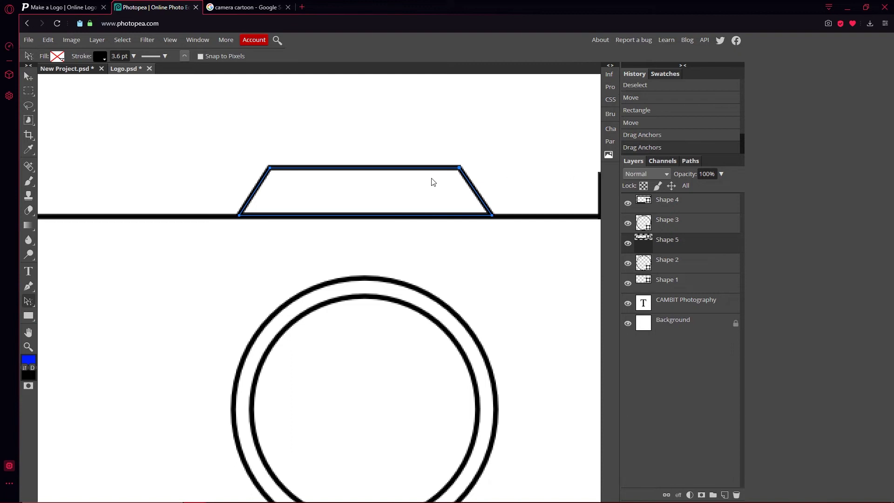
Step: Zoom out and draw a straight line along the camera body's bottom edge
{"action": "left_click", "coordinate": [28, 347]}
{"action": "scroll", "coordinate": [233, 303], "scroll_direction": "down", "scroll_amount": 4}
{"action": "scroll", "coordinate": [240, 294], "scroll_direction": "up", "scroll_amount": 1}
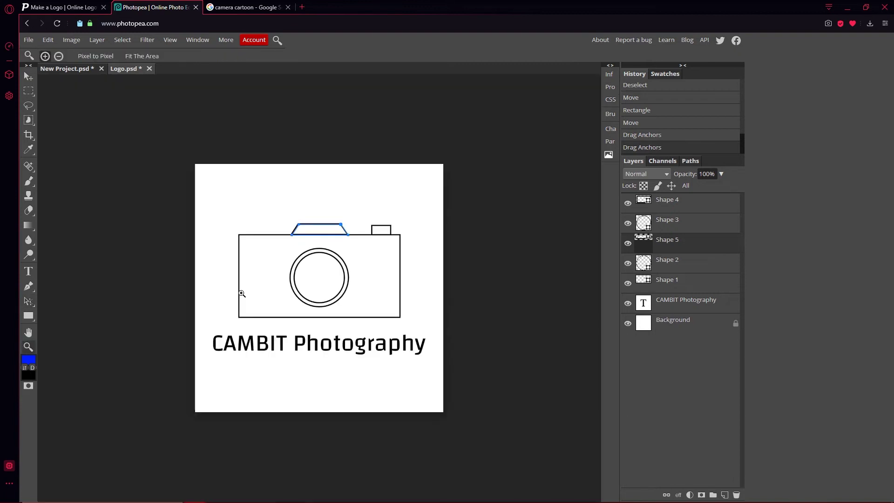
{"action": "left_click", "coordinate": [692, 311]}
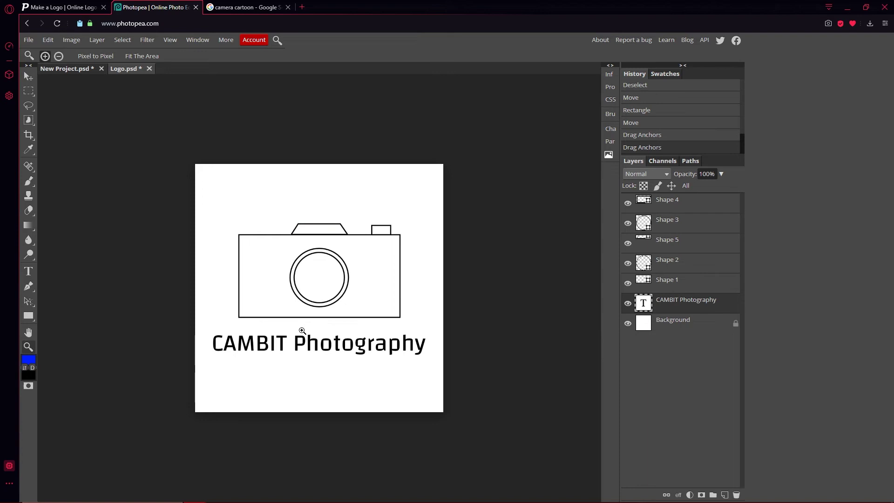
{"action": "scroll", "coordinate": [347, 237], "scroll_direction": "up", "scroll_amount": 3}
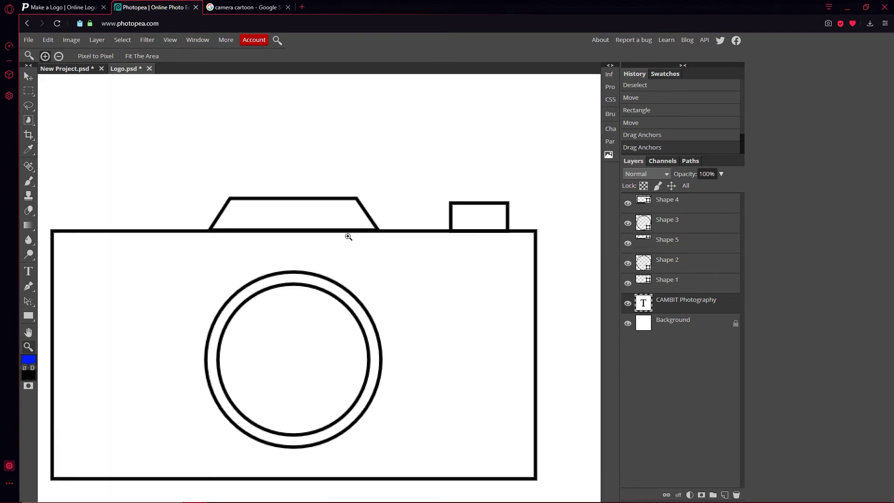
{"action": "scroll", "coordinate": [326, 224], "scroll_direction": "down", "scroll_amount": 2}
{"action": "scroll", "coordinate": [280, 338], "scroll_direction": "up", "scroll_amount": 2}
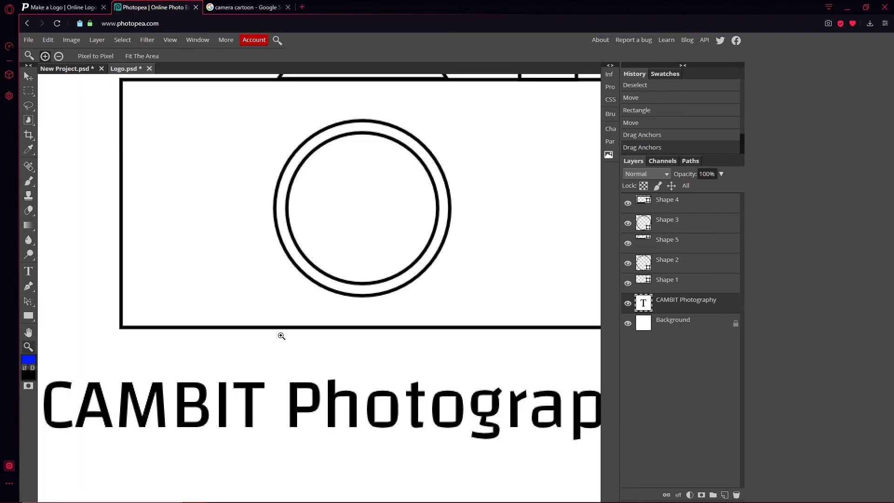
{"action": "scroll", "coordinate": [251, 329], "scroll_direction": "down", "scroll_amount": 2}
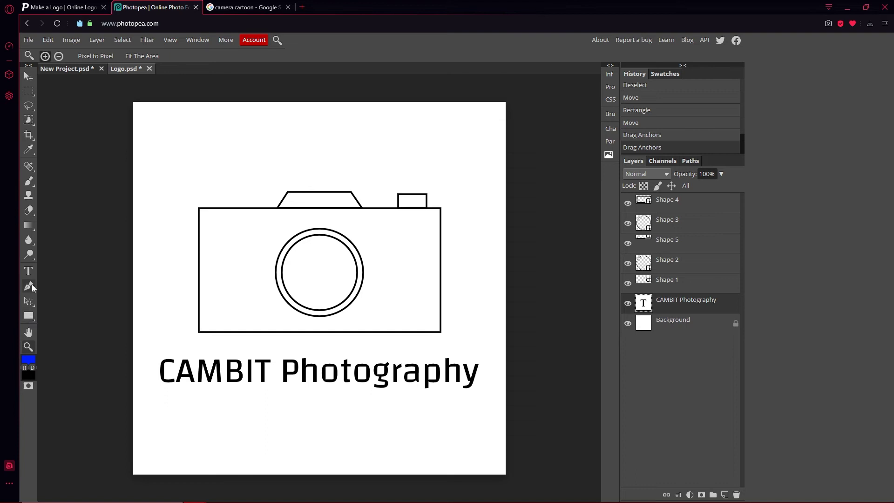
{"action": "right_click", "coordinate": [28, 317]}
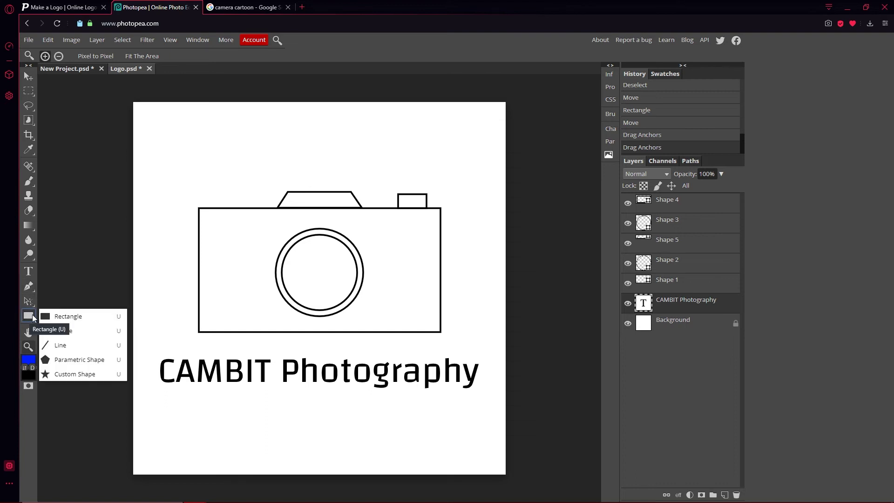
{"action": "left_click", "coordinate": [59, 345]}
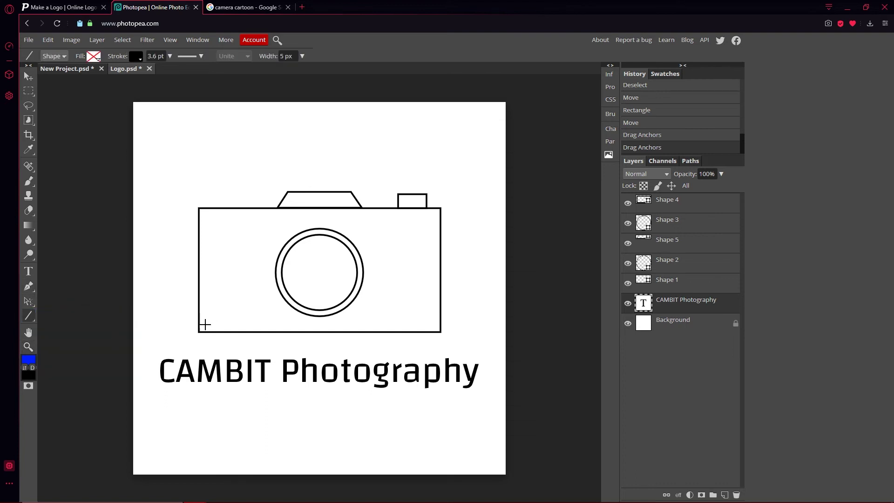
{"action": "left_click_drag", "start_coordinate": [199, 325], "coordinate": [440, 308]}
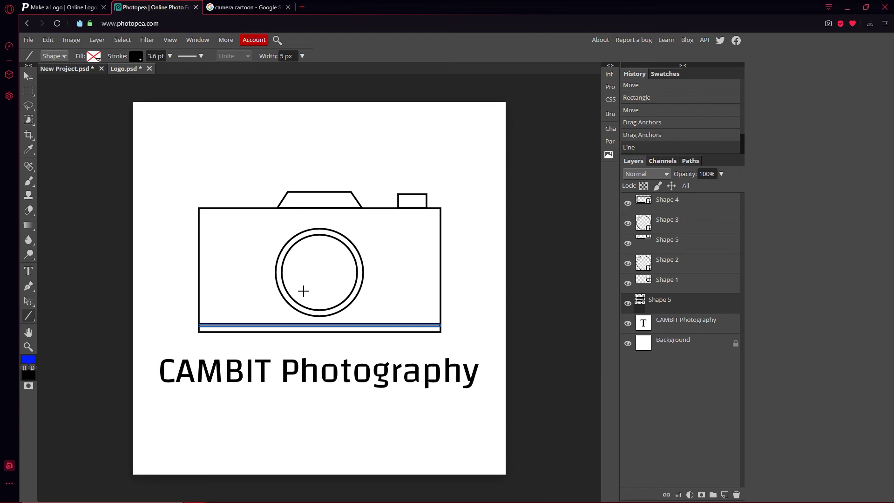
Step: Check the new line layer by toggling its visibility, then delete it
{"action": "left_click", "coordinate": [28, 76]}
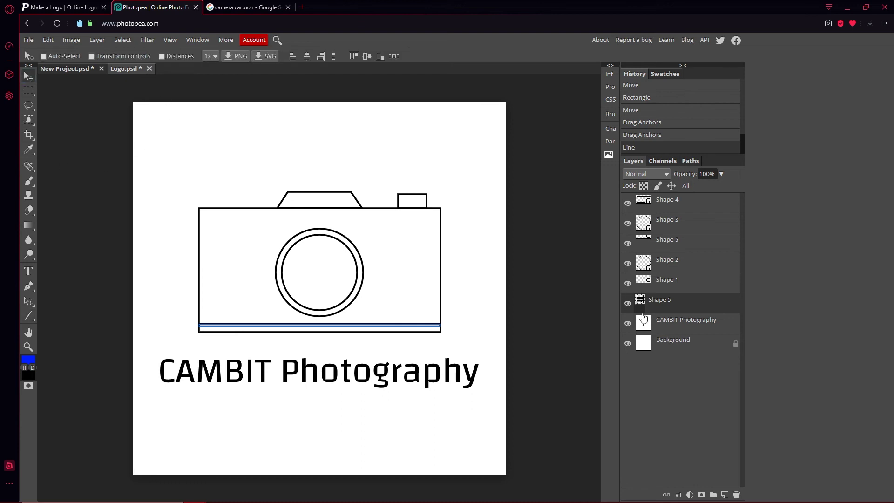
{"action": "left_click", "coordinate": [676, 333]}
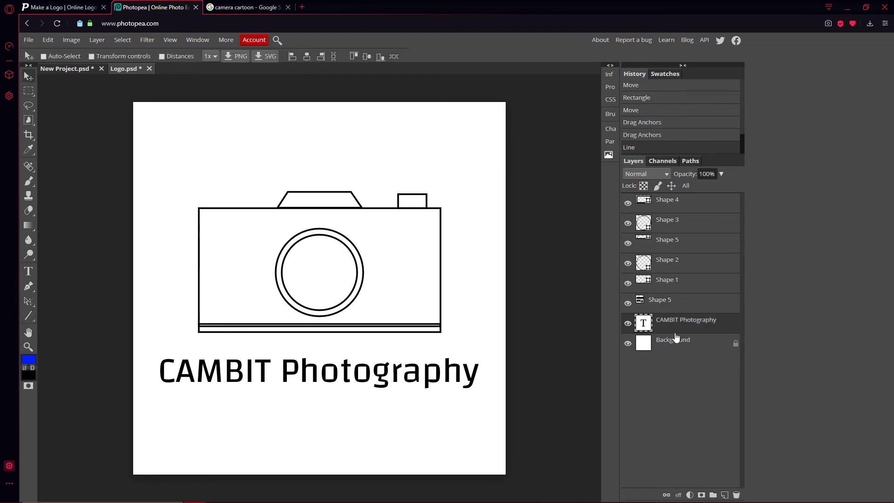
{"action": "left_click", "coordinate": [710, 300]}
{"action": "left_click", "coordinate": [628, 304]}
{"action": "left_click", "coordinate": [628, 303]}
{"action": "left_click", "coordinate": [628, 303]}
{"action": "left_click", "coordinate": [627, 303]}
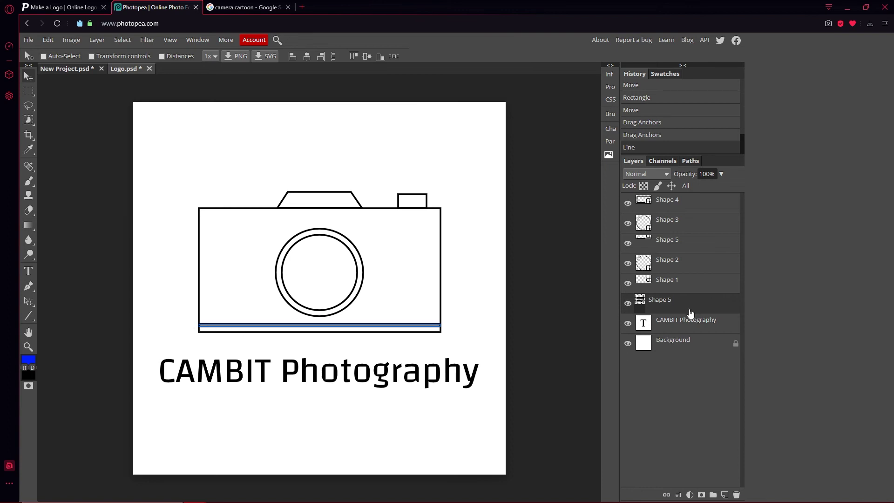
{"action": "key", "text": "Delete"}
Step: Redraw a horizontal line along the body's bottom edge with a solid black fill
{"action": "left_click", "coordinate": [28, 316]}
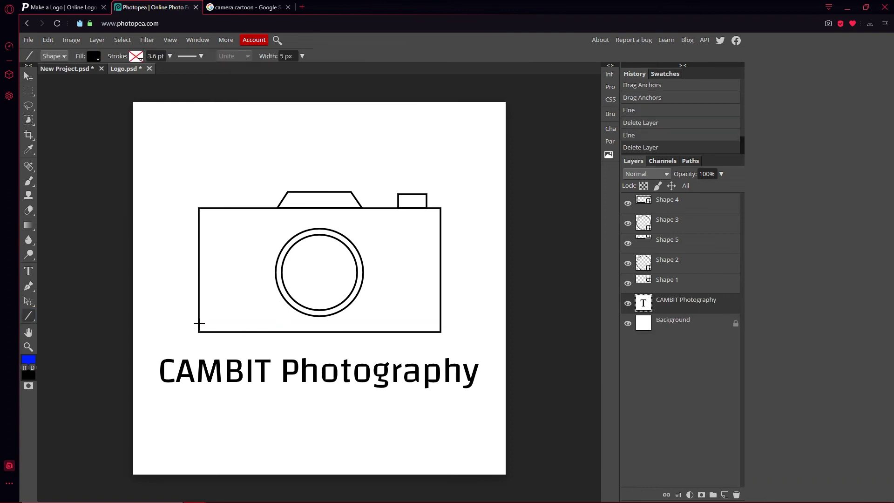
{"action": "left_click_drag", "start_coordinate": [199, 324], "coordinate": [441, 324]}
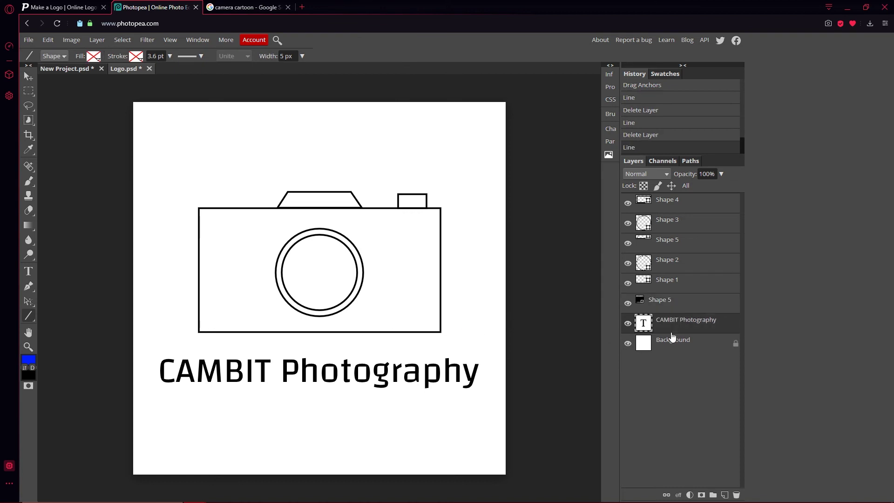
{"action": "left_click", "coordinate": [93, 56]}
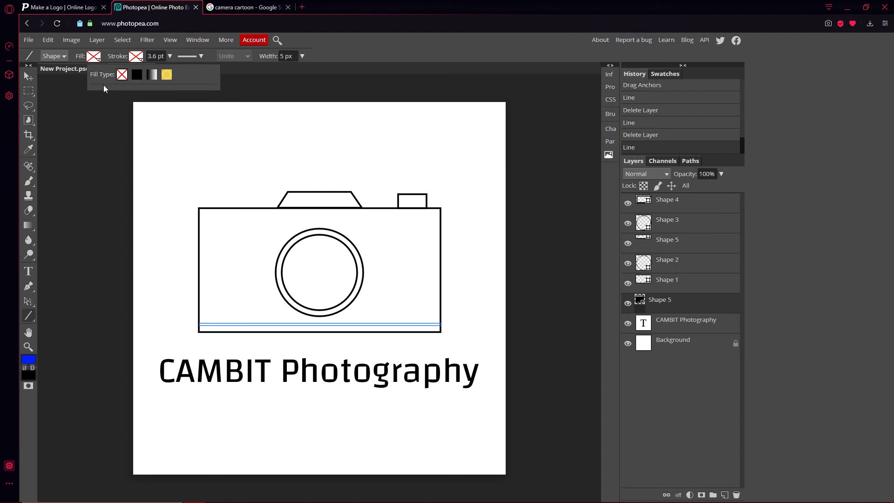
{"action": "left_click", "coordinate": [137, 75]}
{"action": "left_click", "coordinate": [673, 326]}
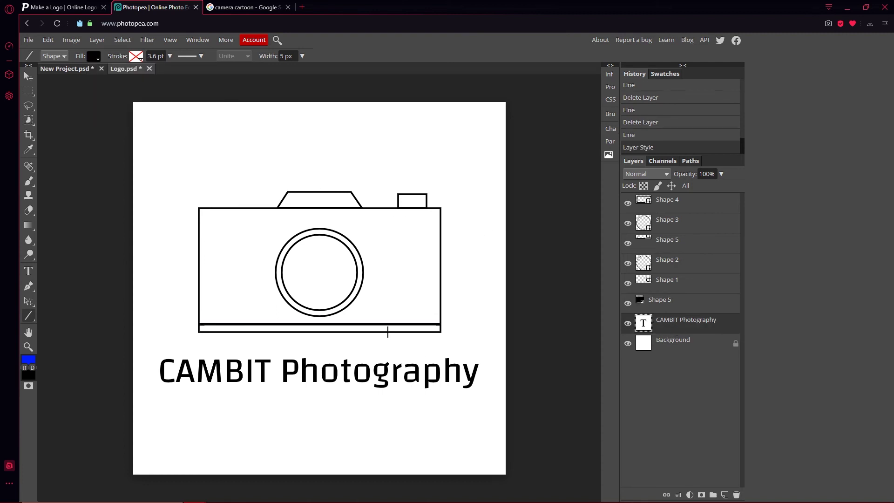
{"action": "right_click", "coordinate": [29, 315]}
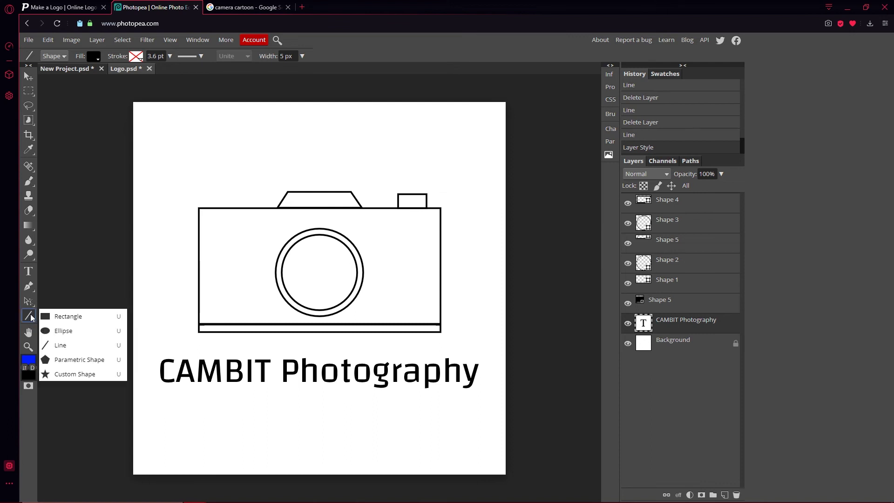
{"action": "left_click", "coordinate": [87, 320]}
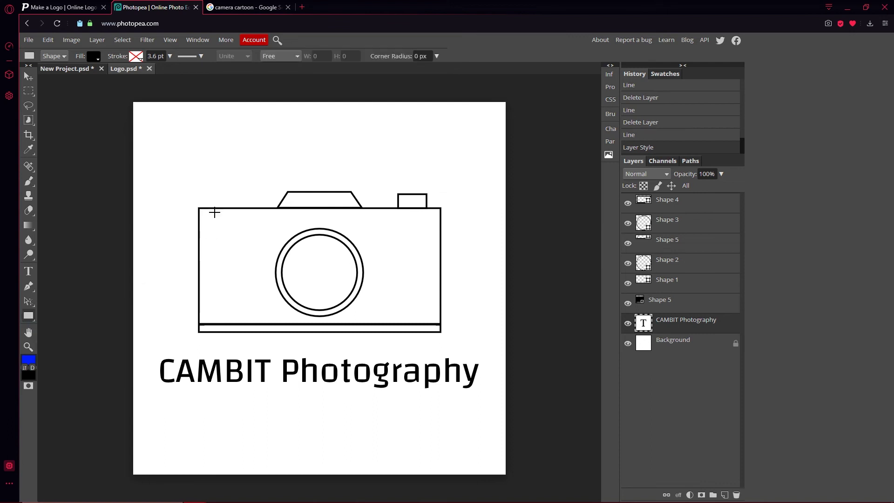
{"action": "left_click_drag", "start_coordinate": [216, 203], "coordinate": [235, 208]}
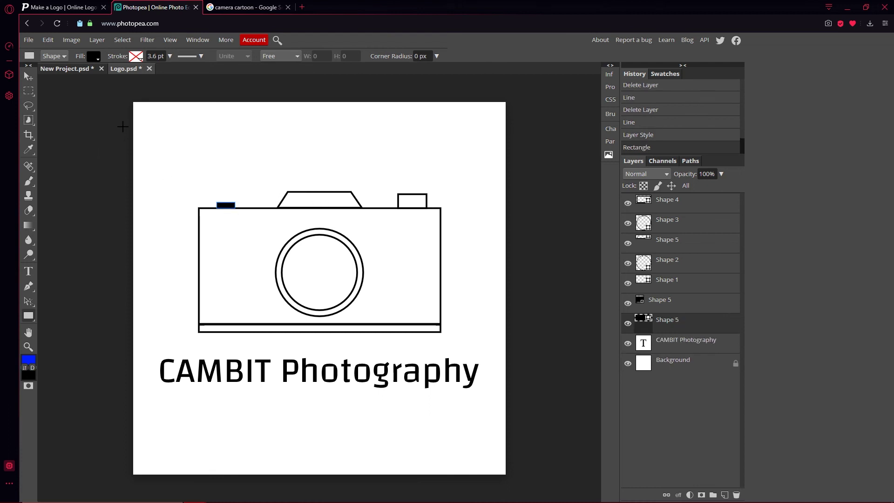
{"action": "left_click", "coordinate": [215, 204]}
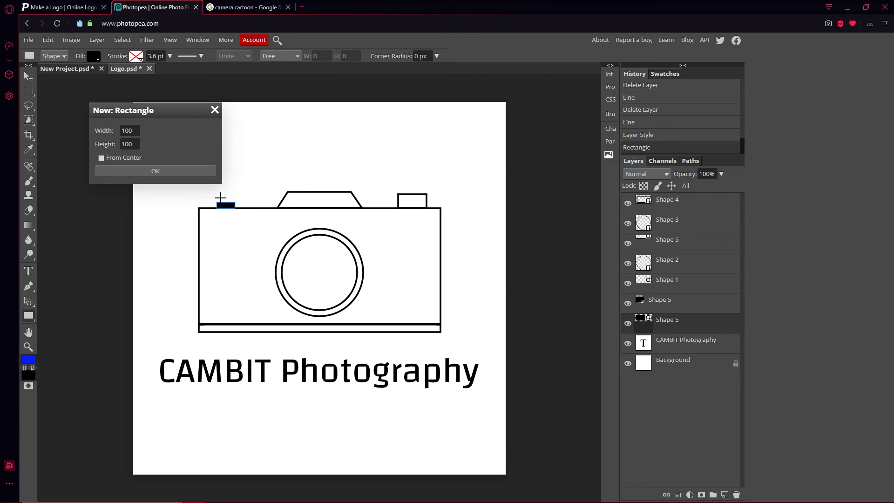
{"action": "left_click", "coordinate": [216, 112]}
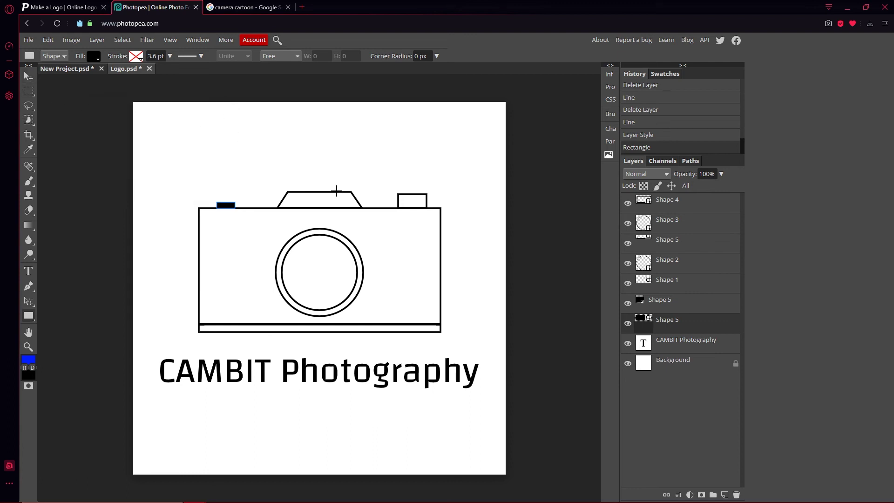
{"action": "left_click", "coordinate": [29, 76]}
{"action": "left_click", "coordinate": [671, 342]}
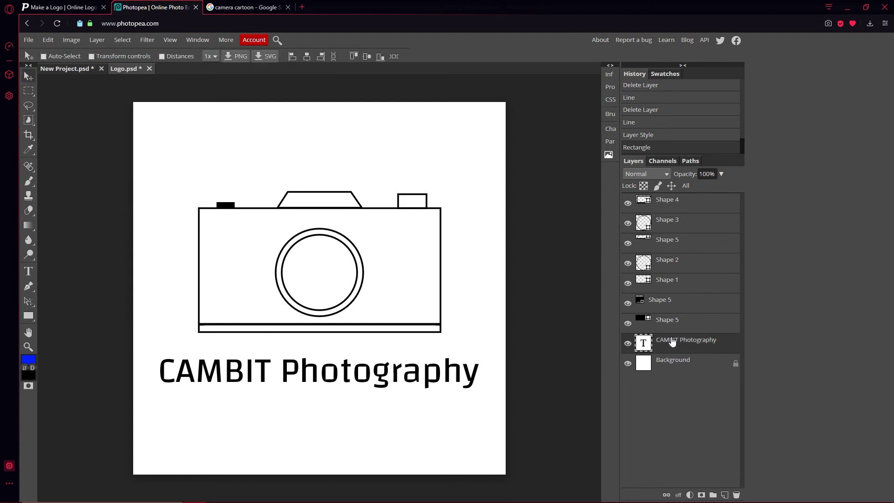
{"action": "left_click", "coordinate": [701, 326]}
{"action": "left_click", "coordinate": [679, 301]}
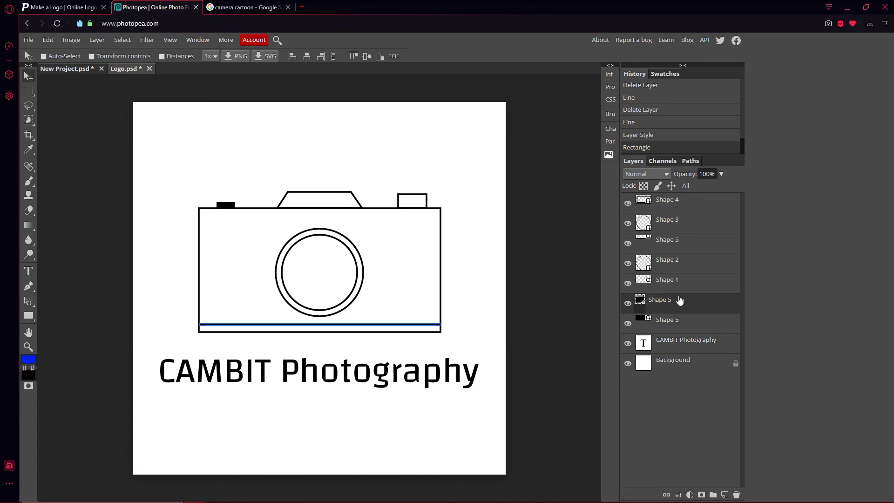
{"action": "key", "text": "Delete"}
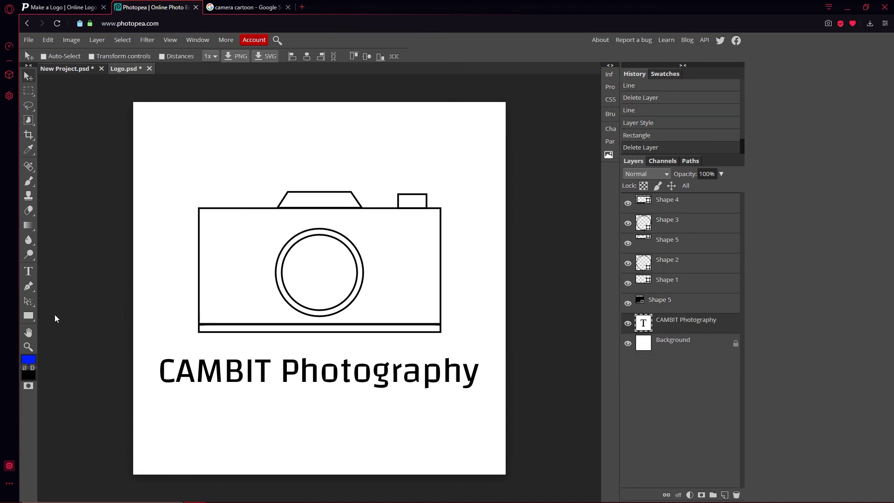
Step: Set the Rectangle tool to no fill with a solid black stroke
{"action": "left_click", "coordinate": [28, 316]}
{"action": "right_click", "coordinate": [29, 315]}
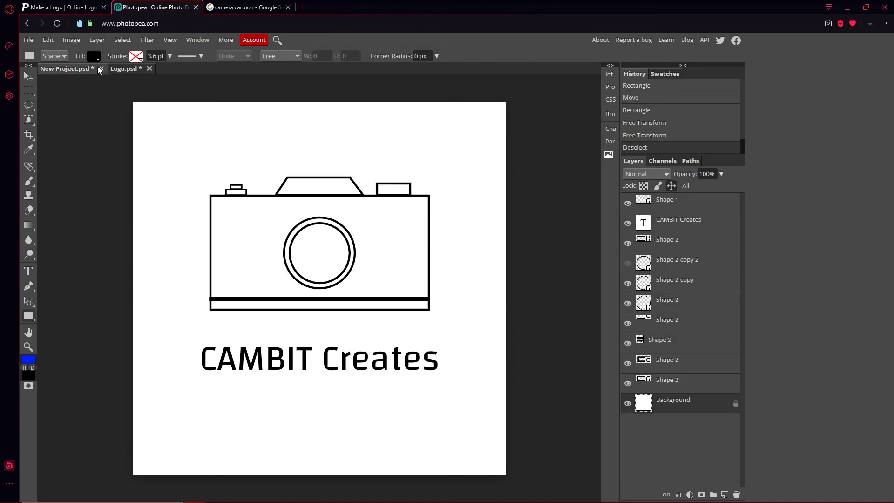
{"action": "left_click", "coordinate": [98, 58]}
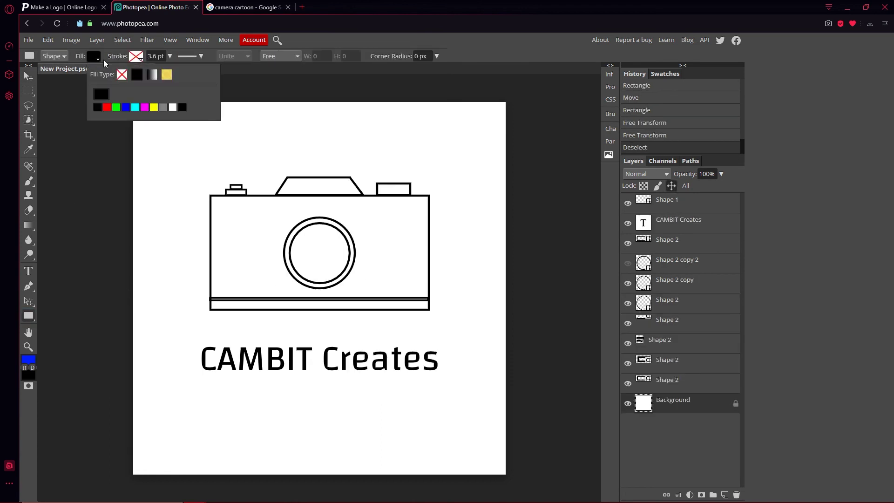
{"action": "left_click", "coordinate": [285, 69]}
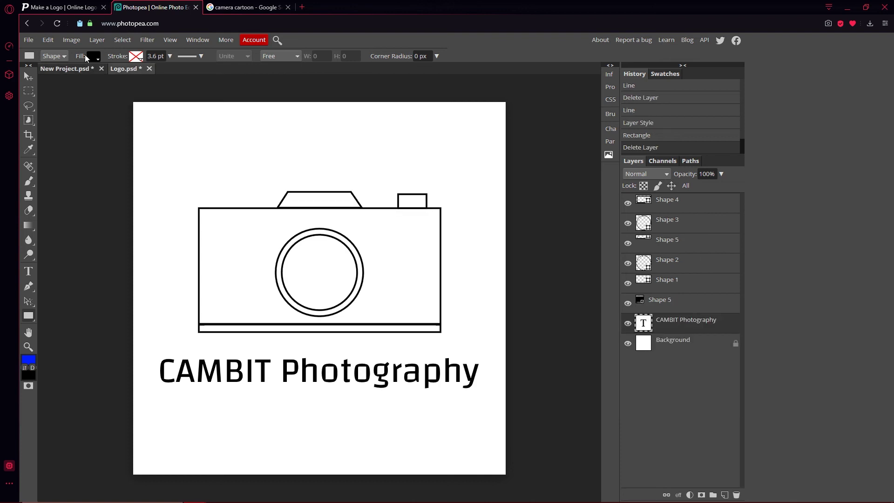
{"action": "left_click", "coordinate": [93, 56]}
{"action": "left_click", "coordinate": [121, 75]}
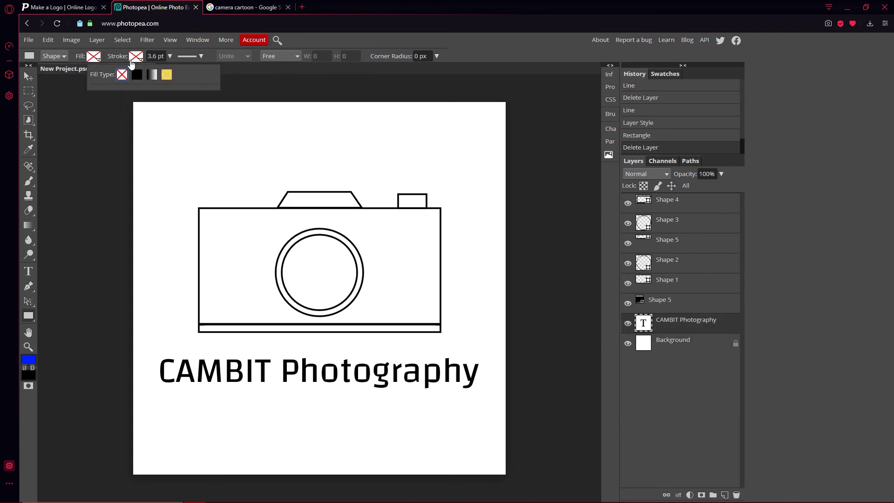
{"action": "left_click", "coordinate": [136, 56]}
{"action": "left_click", "coordinate": [179, 75]}
{"action": "left_click", "coordinate": [227, 201]}
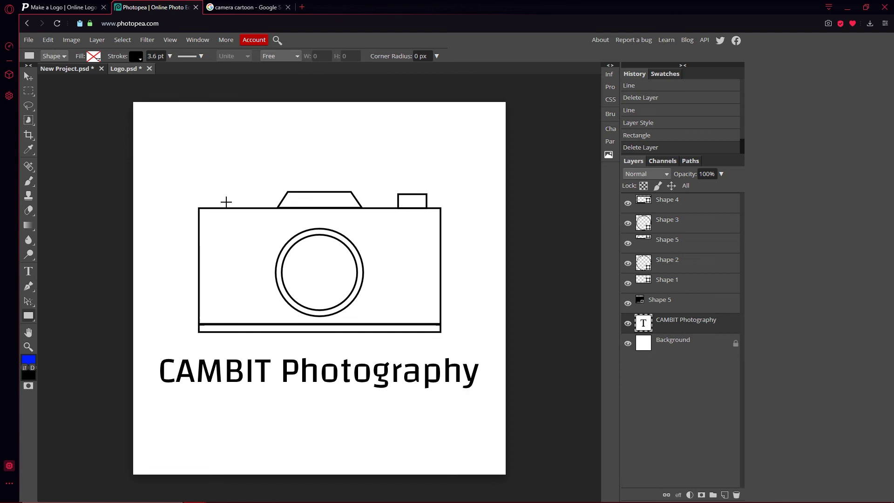
Step: Draw small rectangles at the camera's top-left and place them on the body's top edge
{"action": "mouse_move", "coordinate": [220, 204]}
{"action": "left_mouse_down"}
{"action": "mouse_move", "coordinate": [249, 210]}
{"action": "mouse_move", "coordinate": [233, 201]}
{"action": "left_mouse_up"}
{"action": "left_click", "coordinate": [33, 79]}
{"action": "left_click", "coordinate": [28, 316]}
{"action": "key", "text": "v"}
{"action": "left_click", "coordinate": [663, 363]}
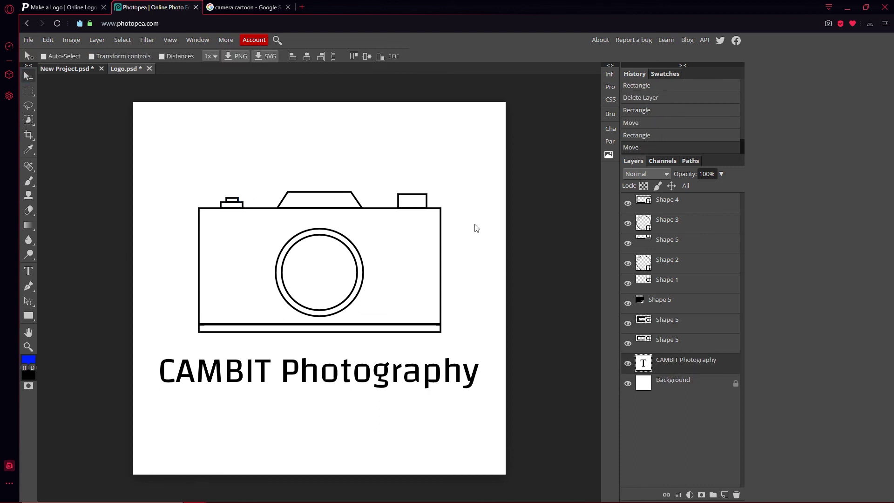